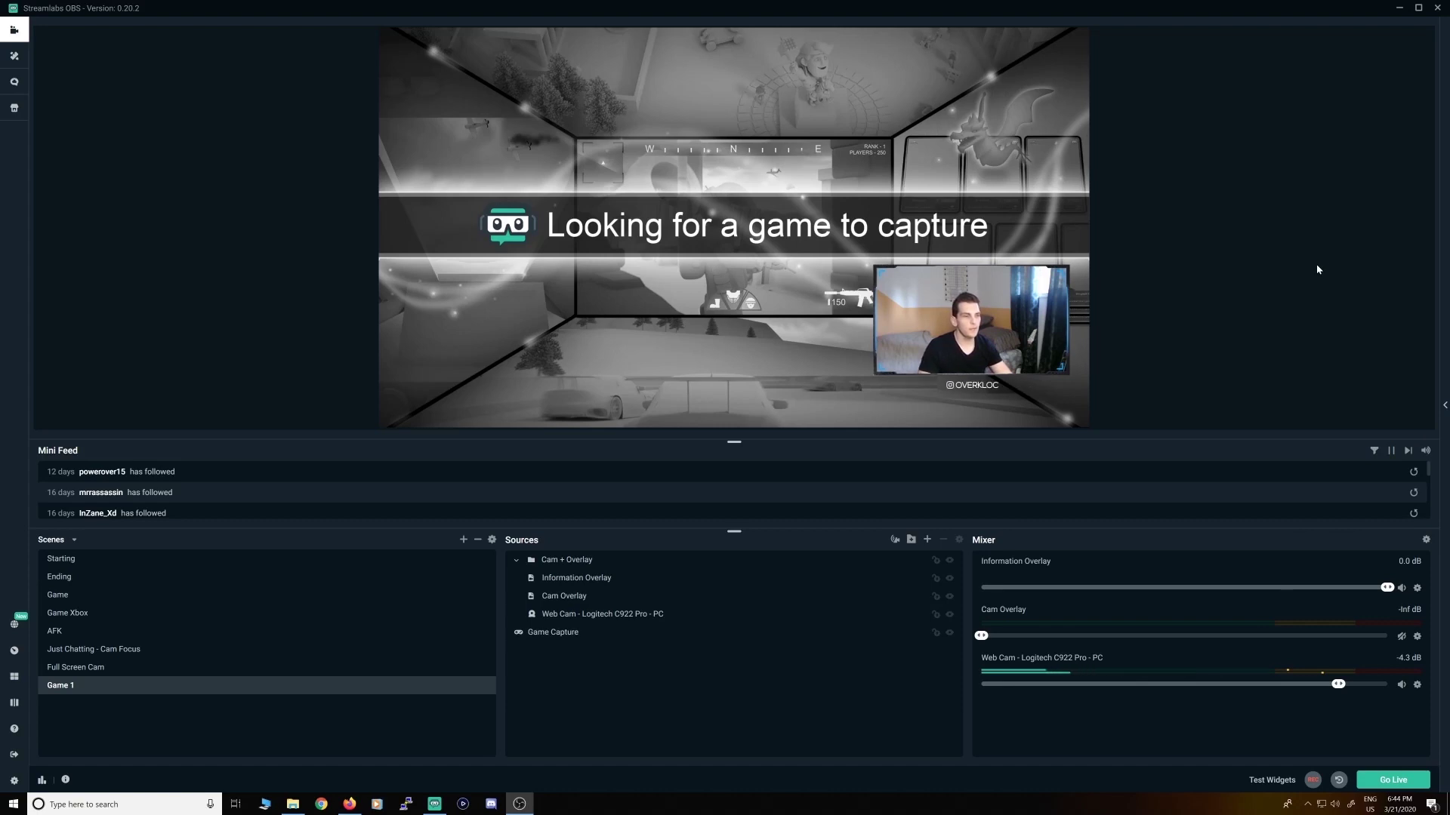
- Open the webcam's camera properties and try adjusting the Camera Control zoom slider
double_click(767, 614)
left_click(693, 367)
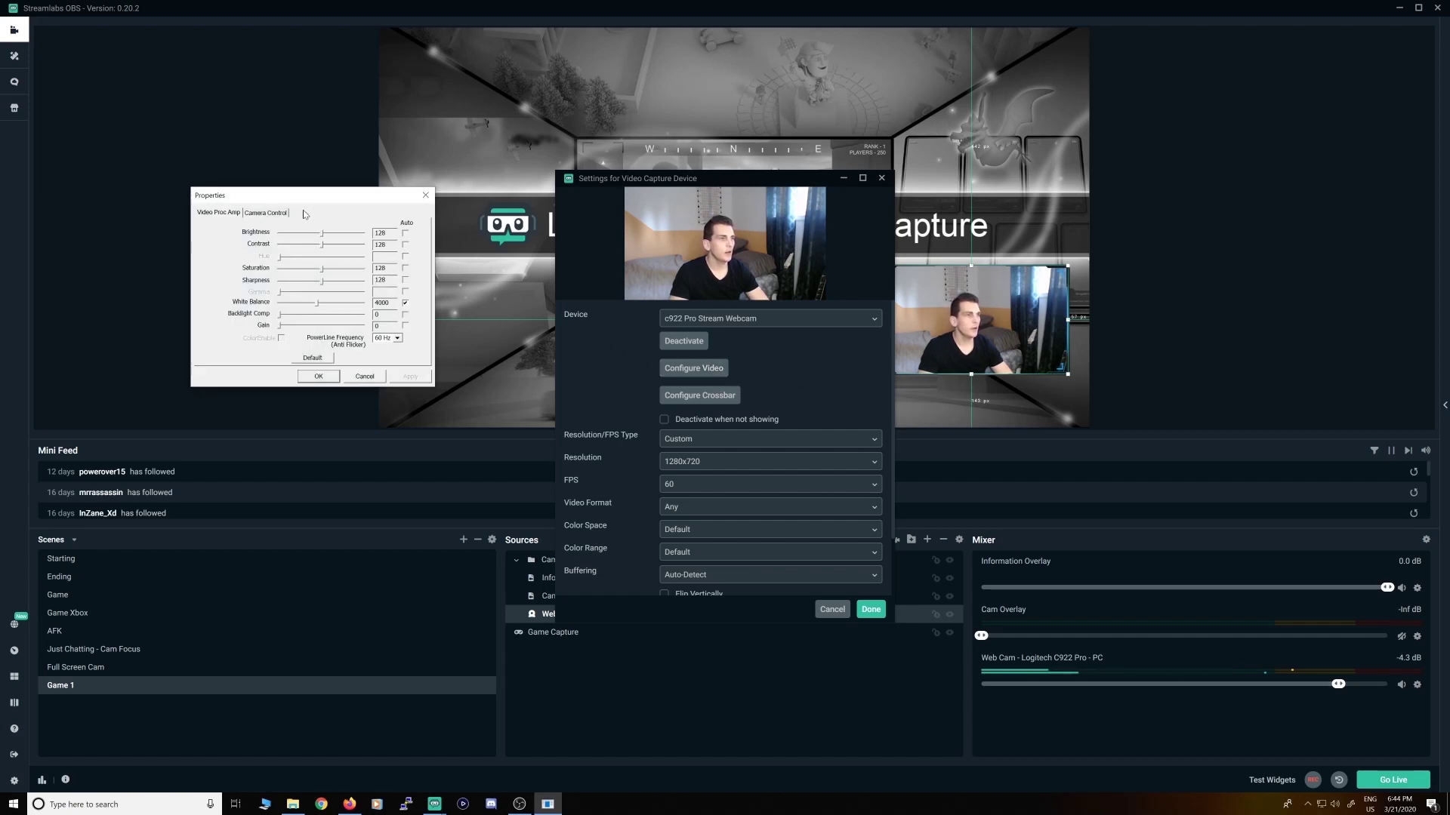
left_click(278, 213)
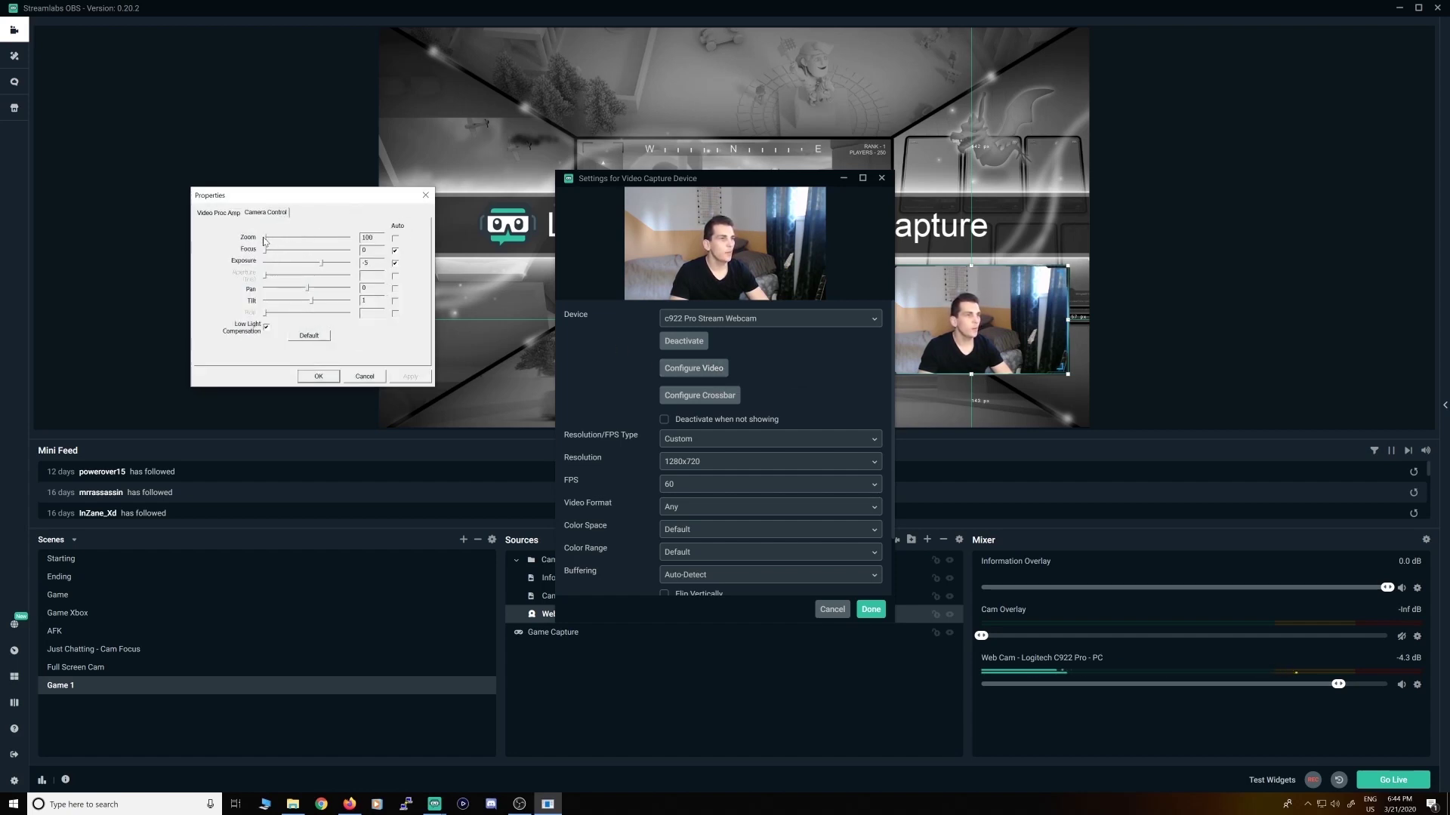
left_click_drag(265, 240, 272, 241)
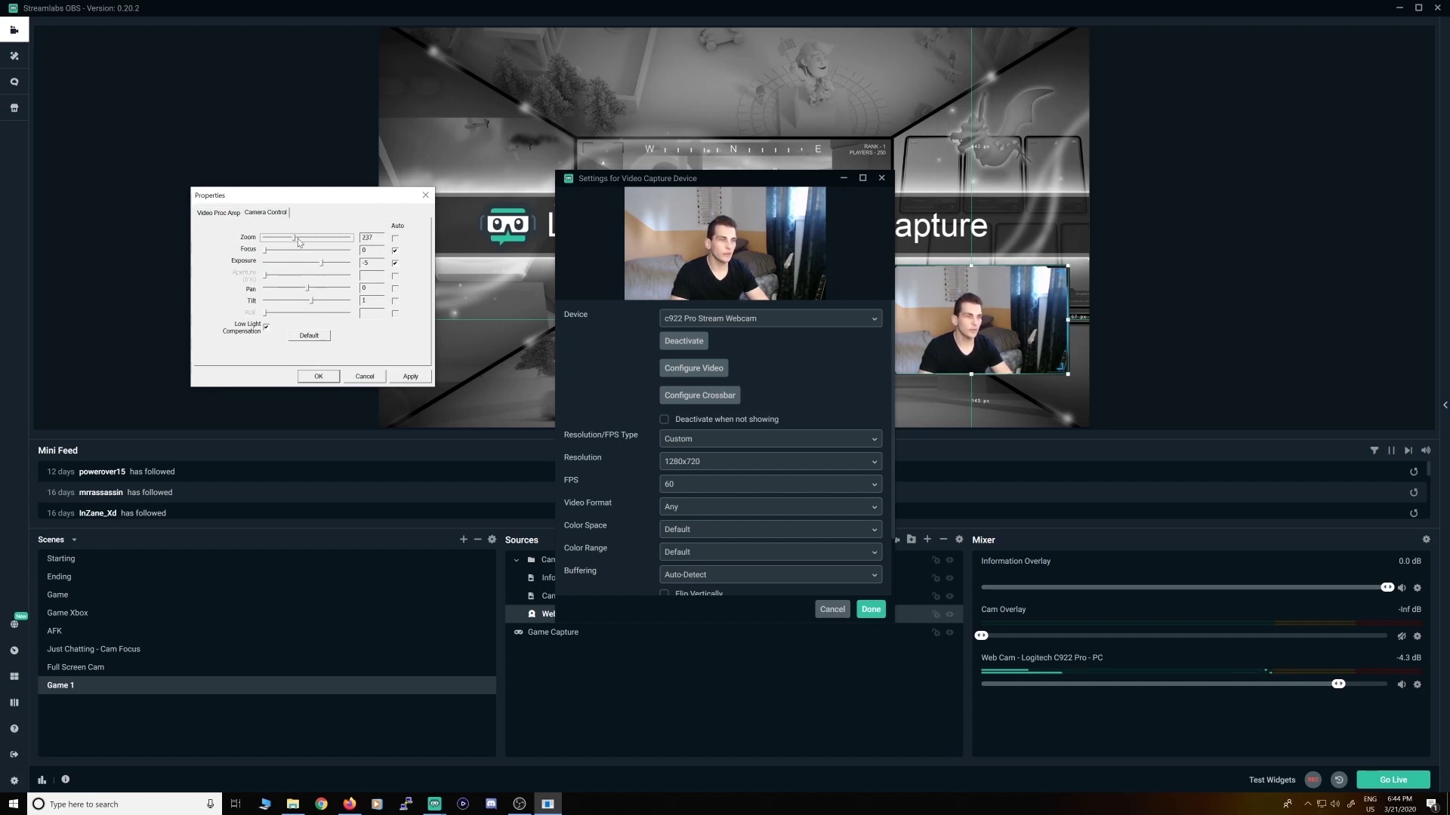
left_click_drag(295, 241, 285, 241)
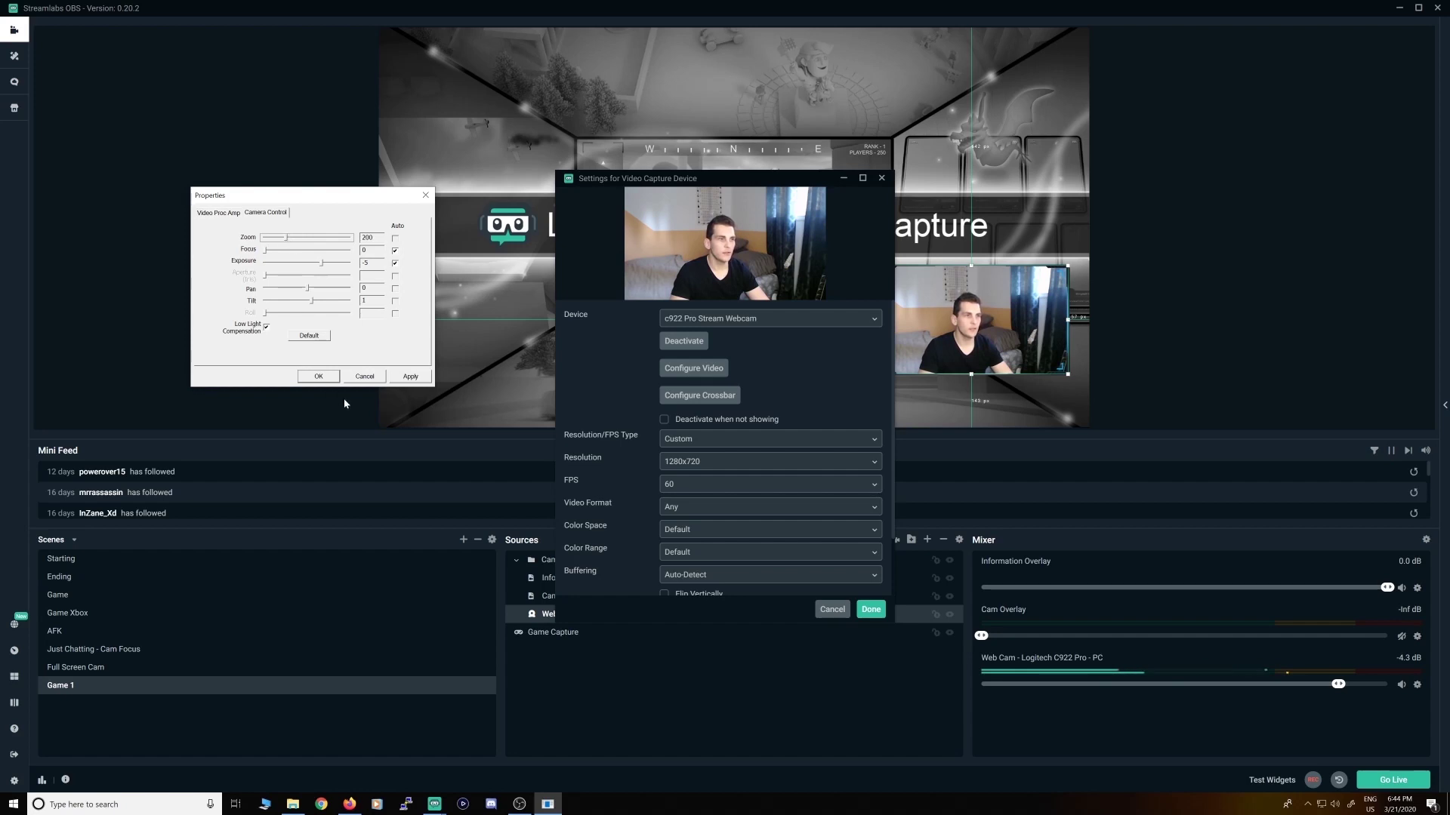
left_click(365, 377)
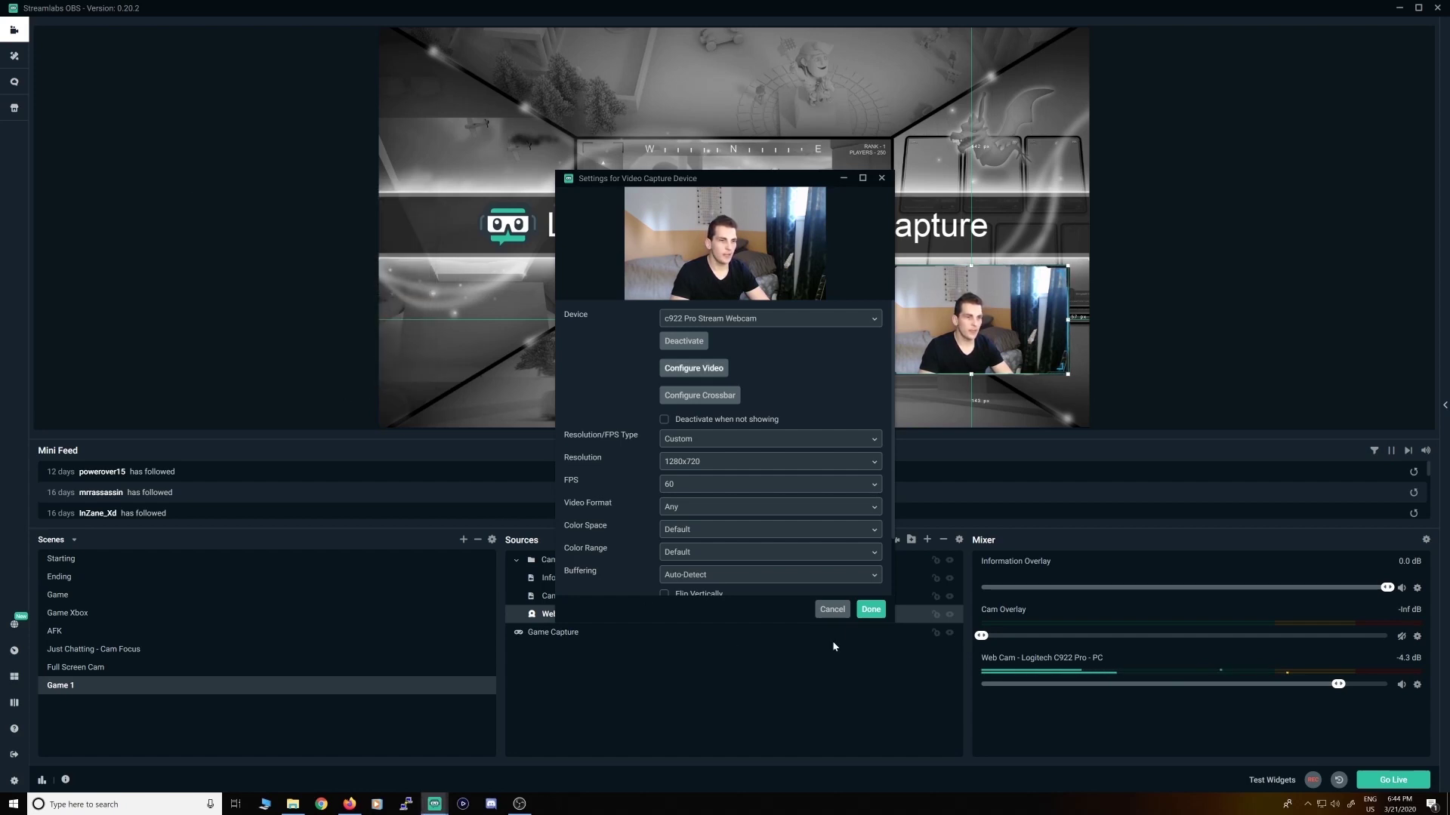
- Close the webcam settings and review the Video output settings in application Settings
left_click(834, 611)
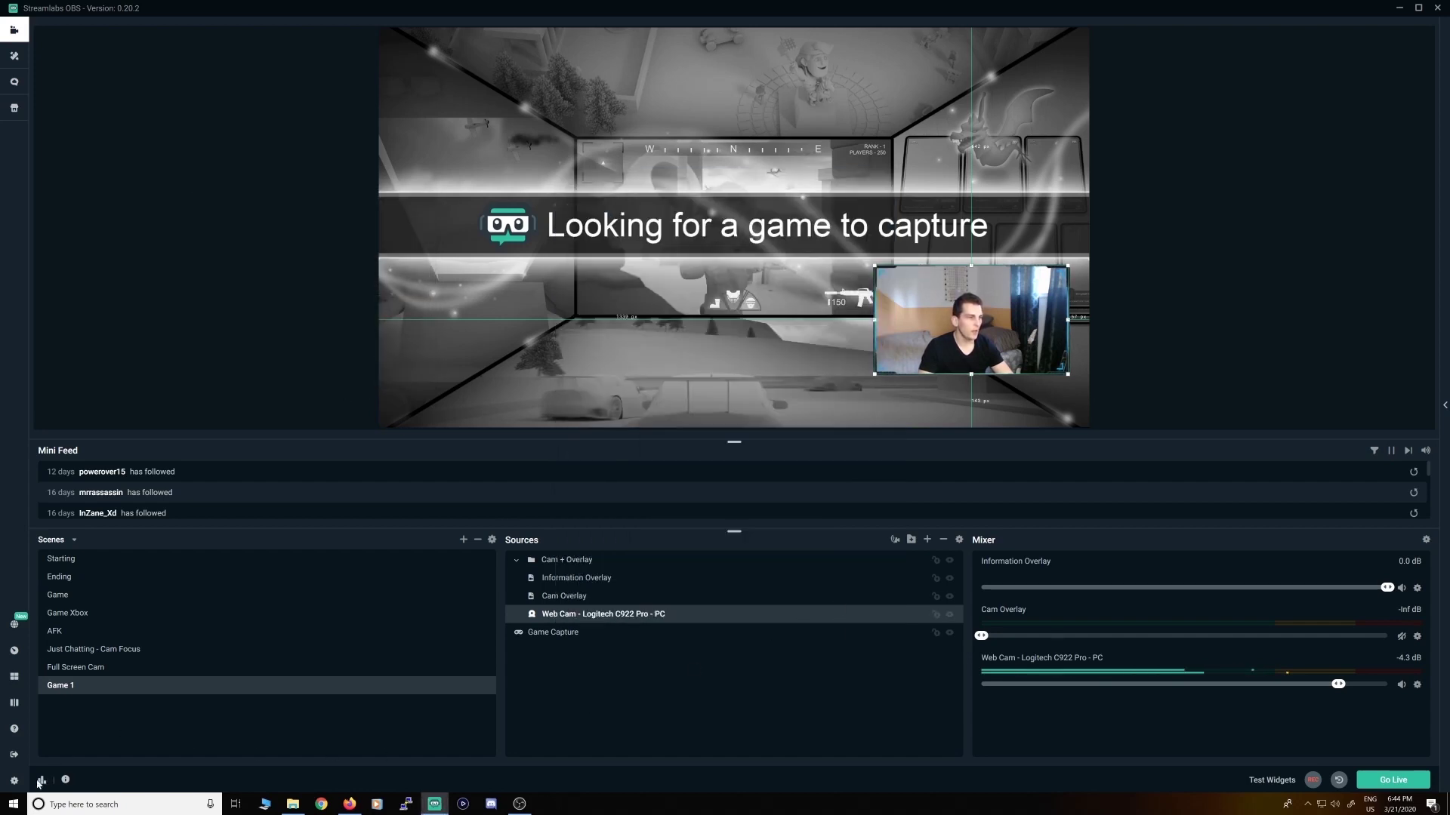
left_click(13, 781)
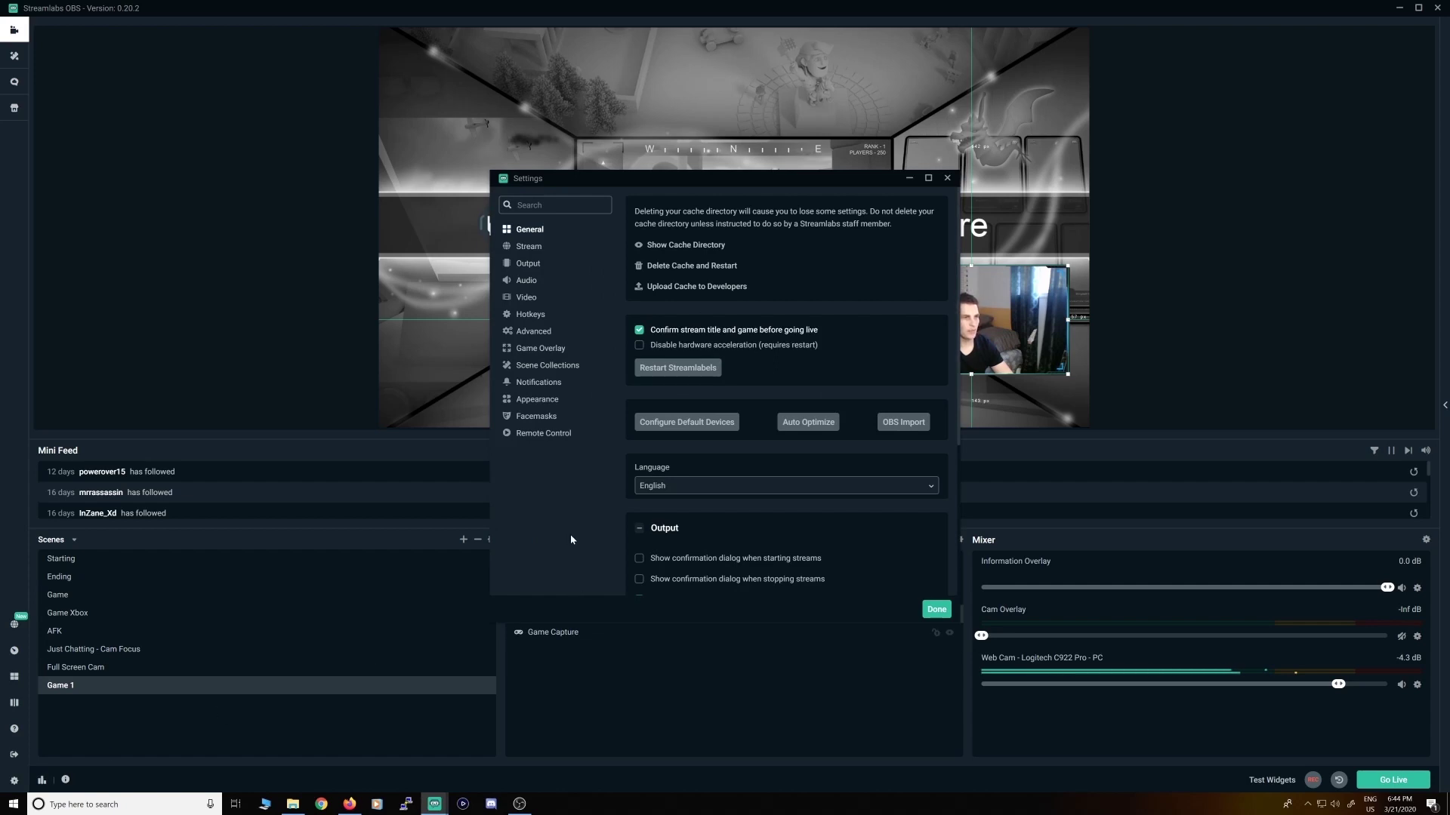
left_click(526, 299)
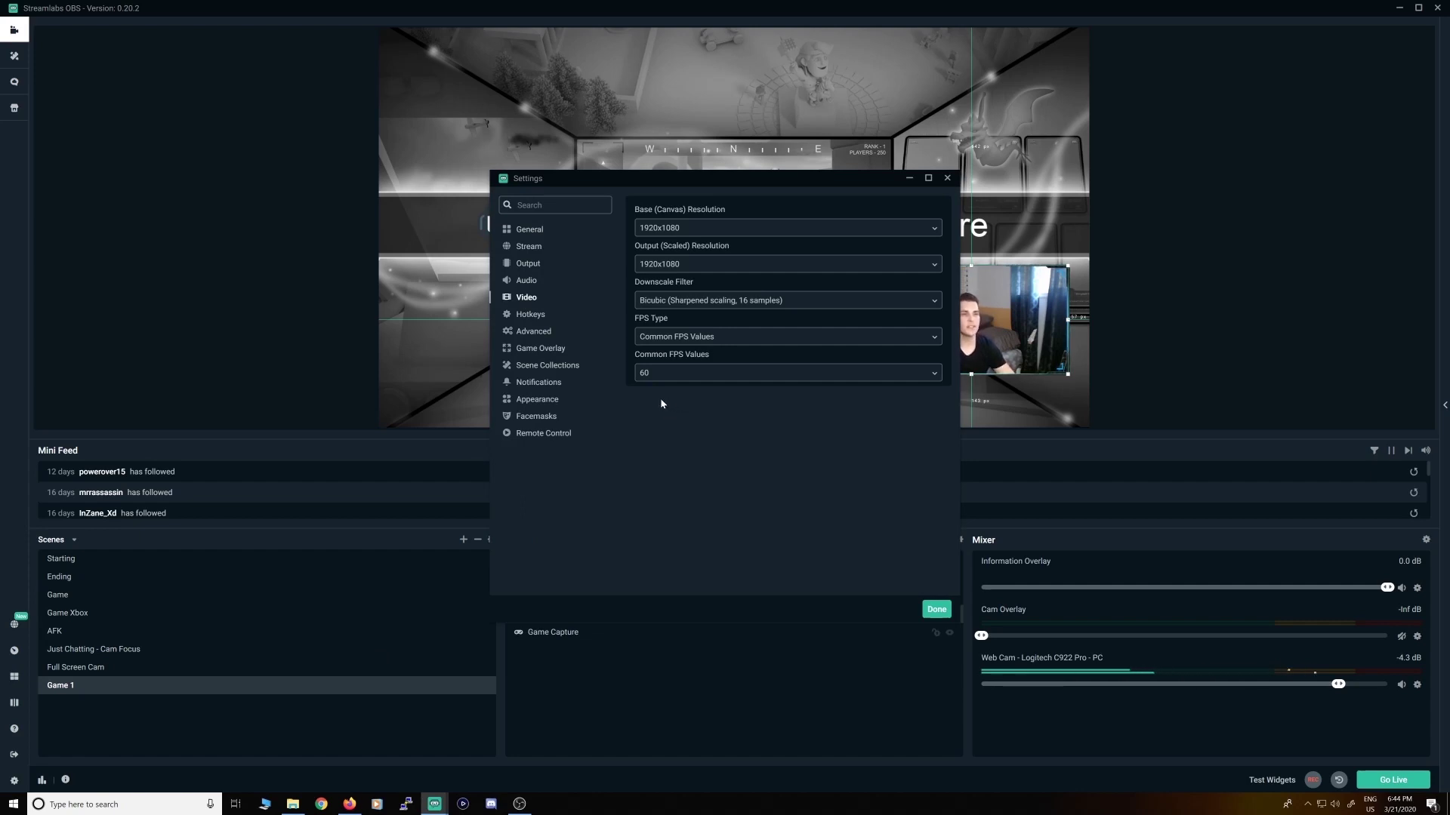
left_click(936, 611)
- Set the Web Cam source's frame rate to 30 FPS
double_click(657, 615)
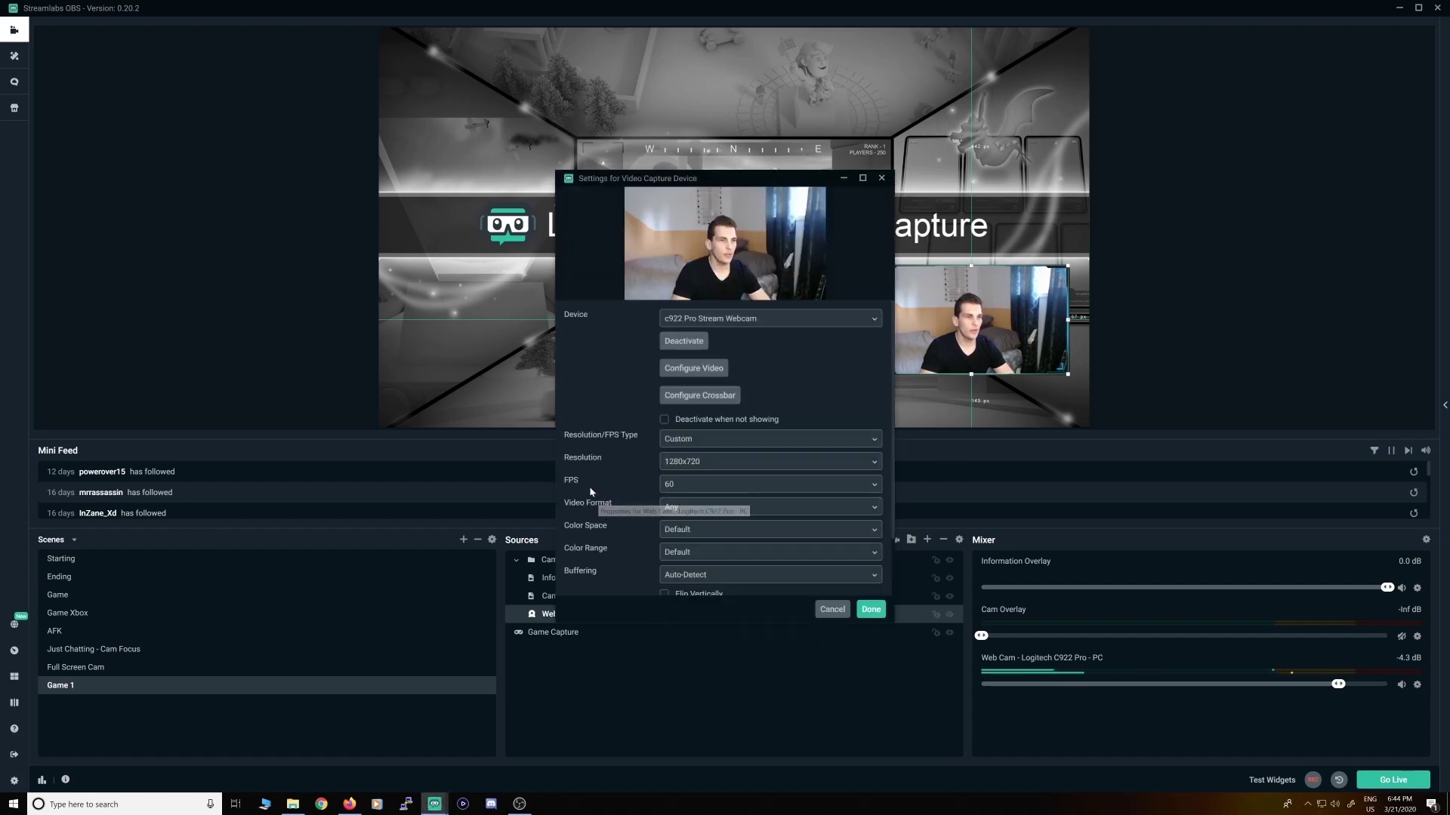
left_click(700, 490)
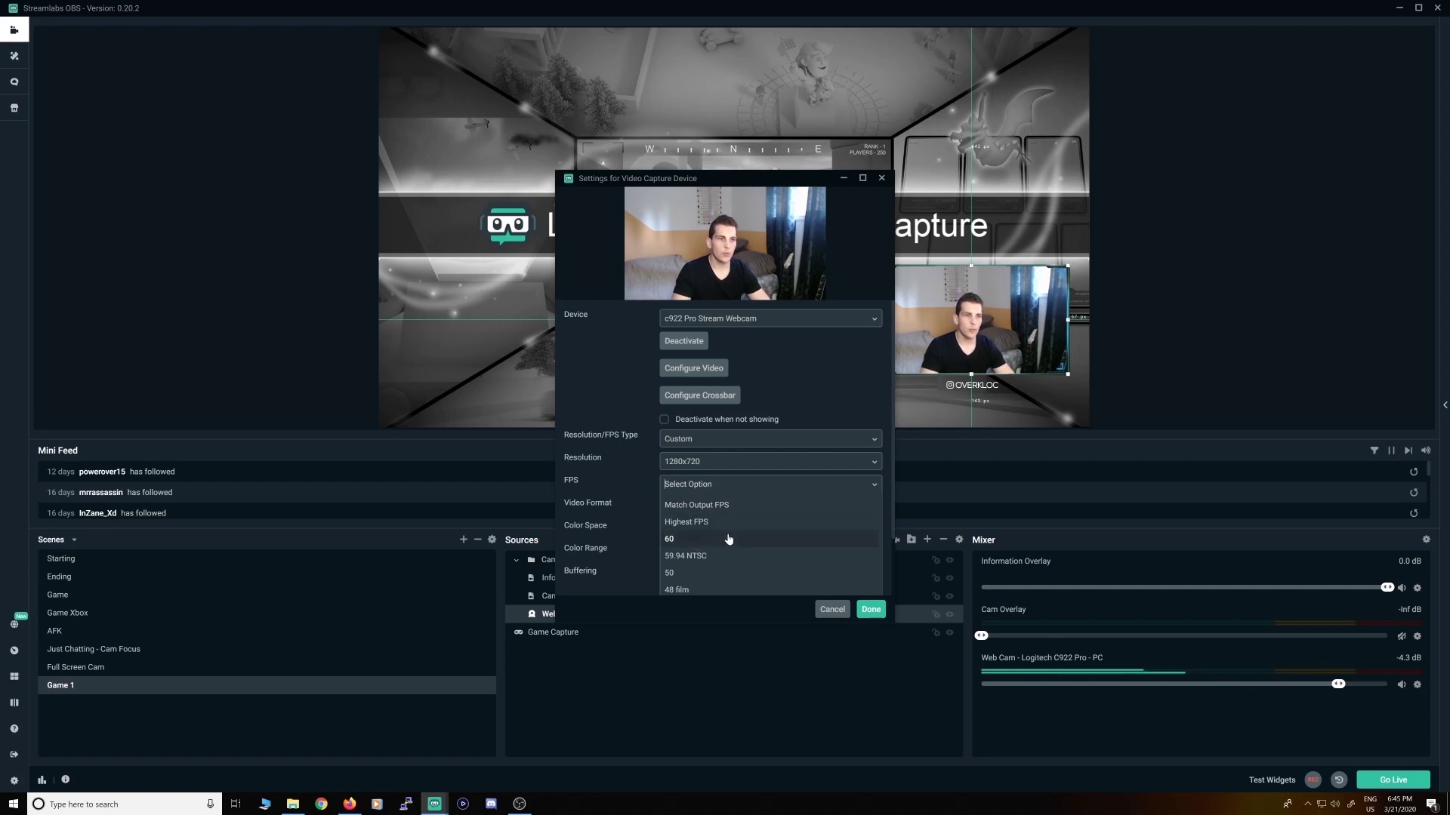
scroll(738, 534, "down", 3)
key("Return")
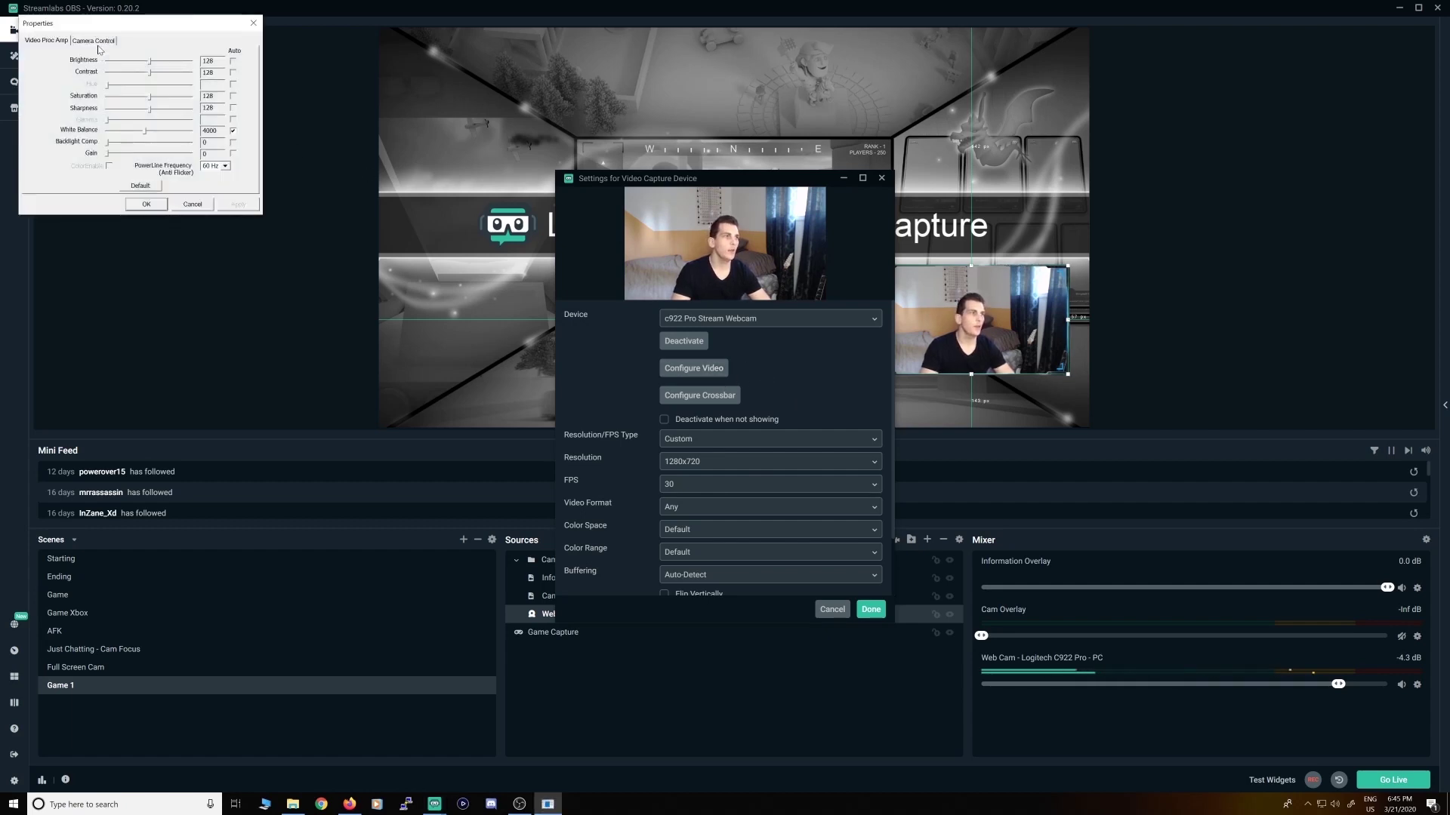
- Test the webcam Zoom and Pan sliders, leaving zoom near 155, then cancel the camera properties
left_click(97, 41)
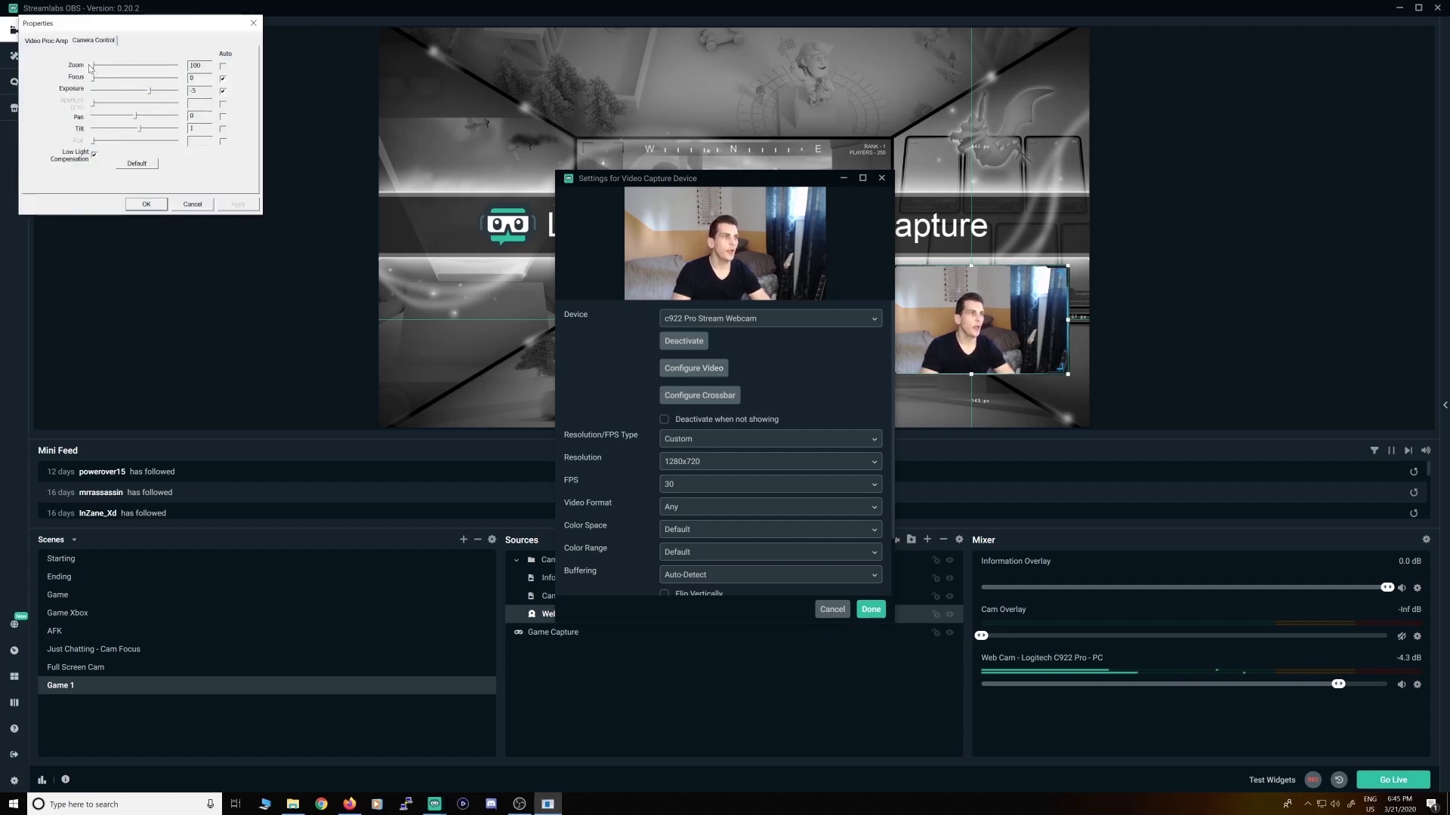
left_click_drag(95, 68, 115, 71)
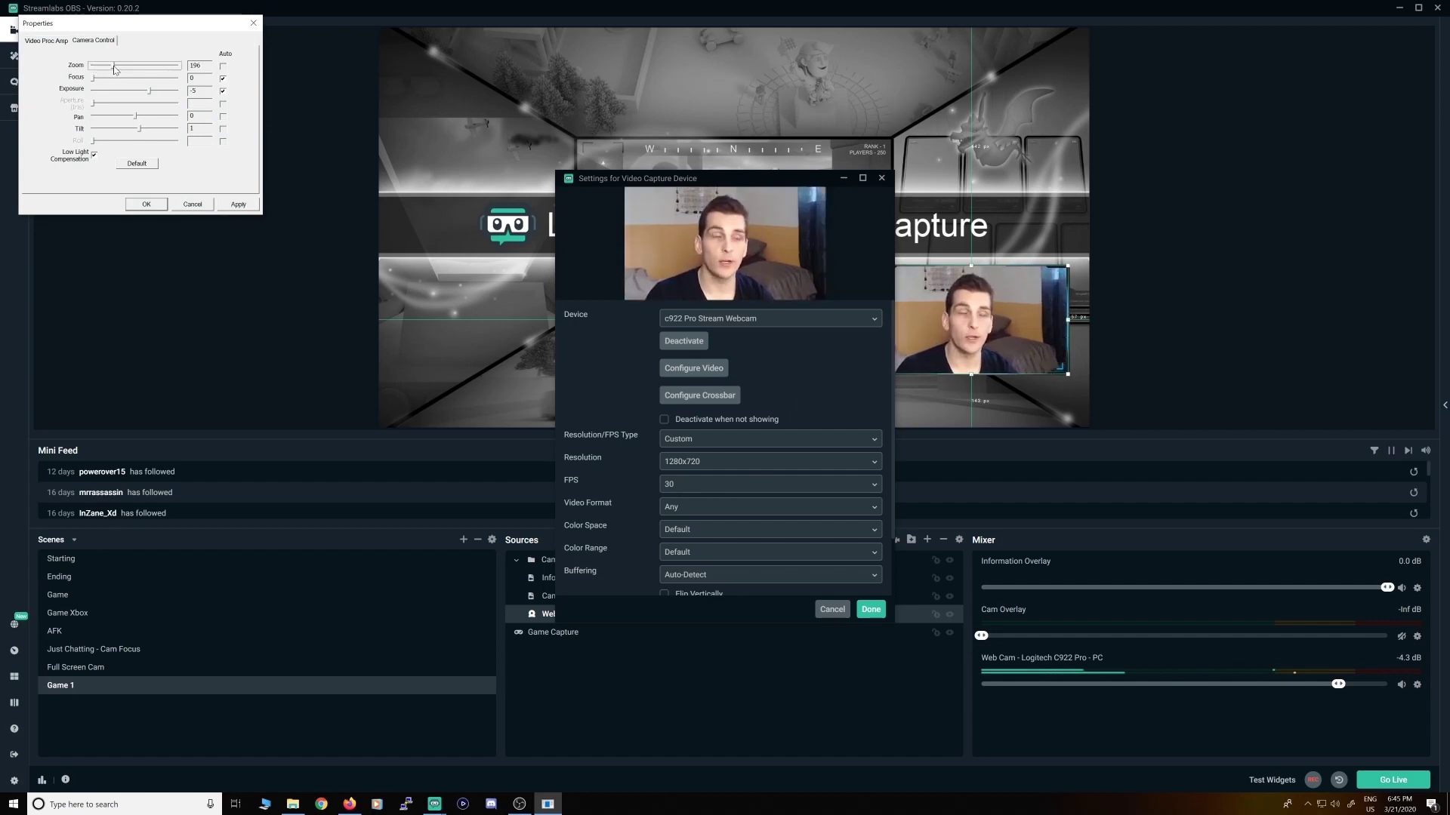
left_click_drag(115, 71, 107, 68)
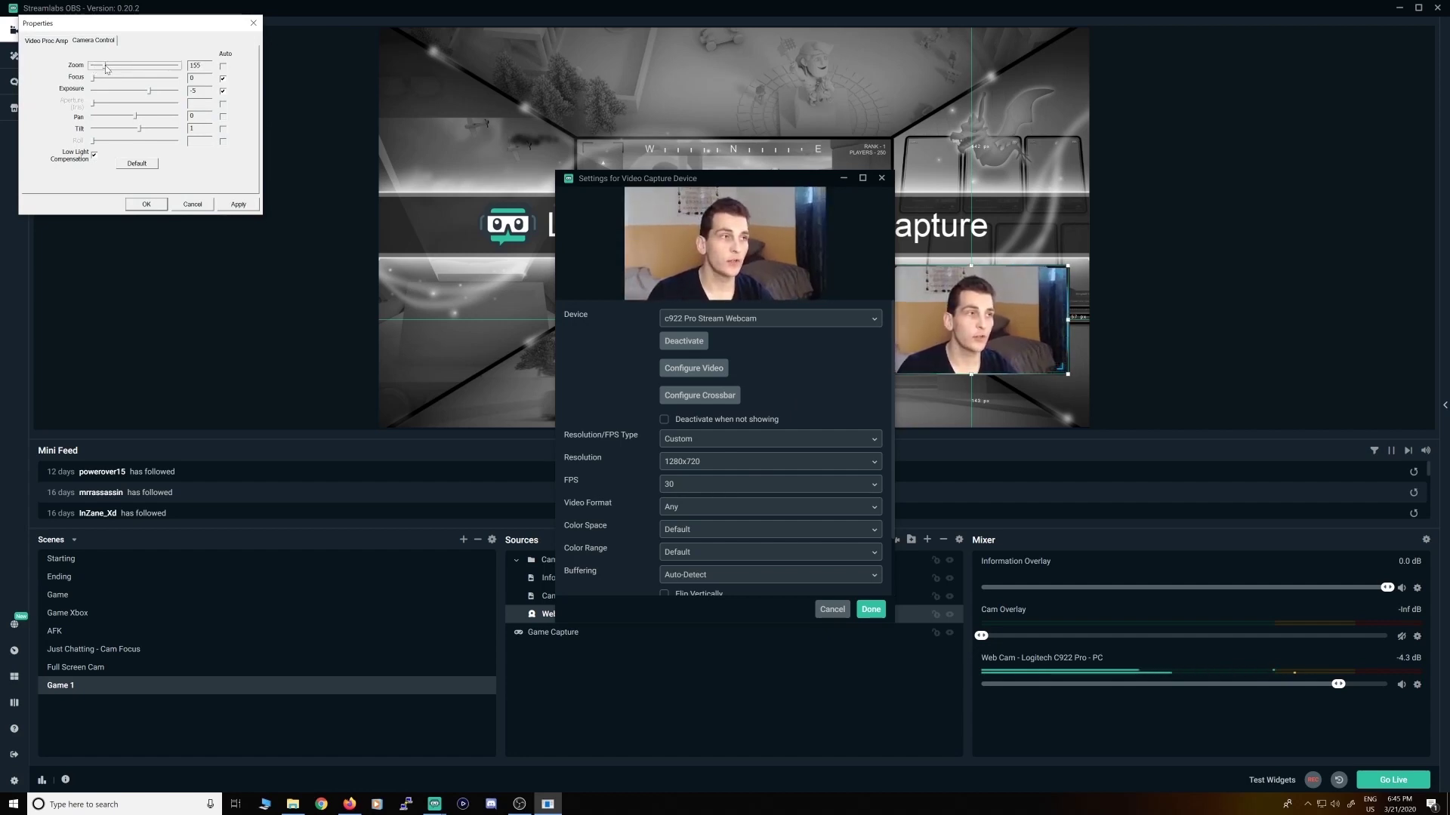
left_click_drag(136, 117, 140, 150)
left_click(139, 130)
left_click(192, 204)
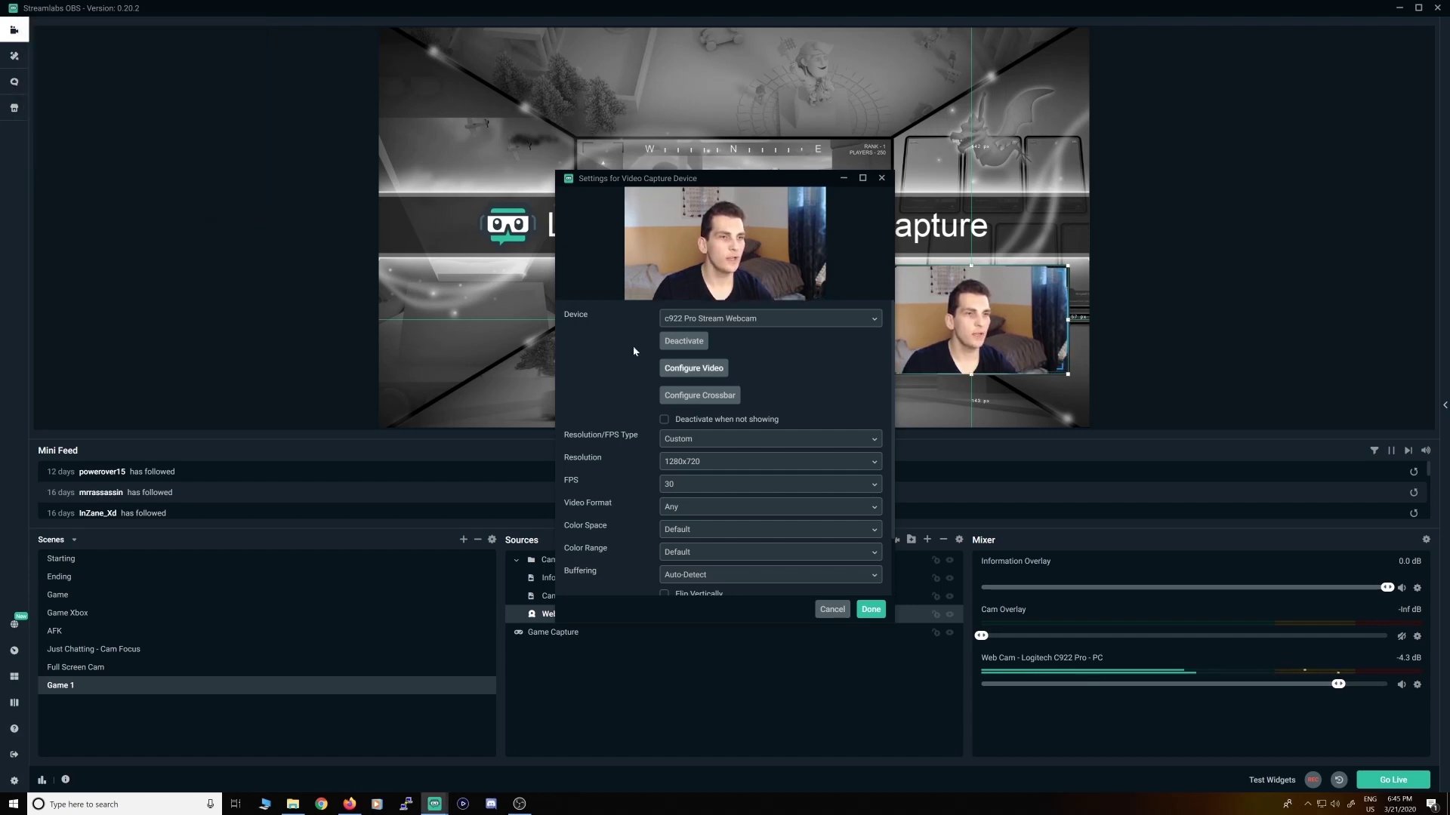